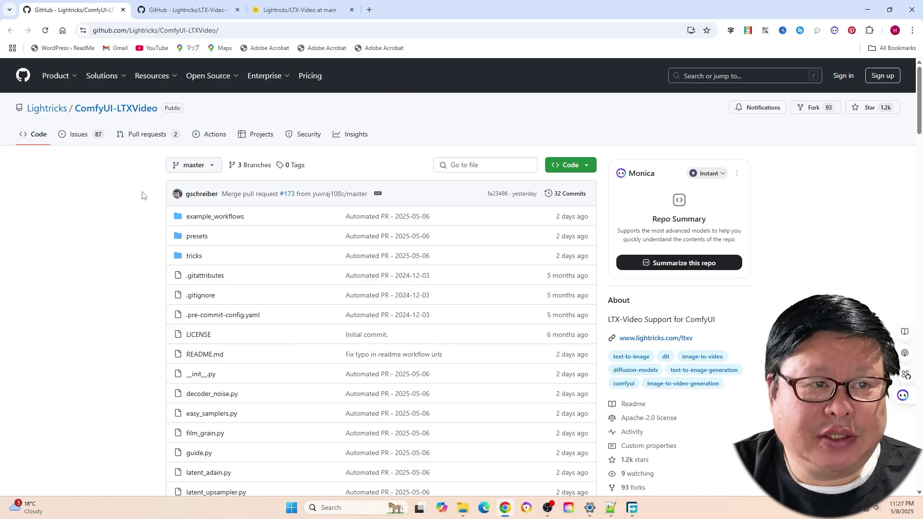
# - Scroll down the LTX-Video README to its grid of sample video clips and captions
pyautogui.scroll(-10, 143, 195)
pyautogui.scroll(-1, 142, 195)
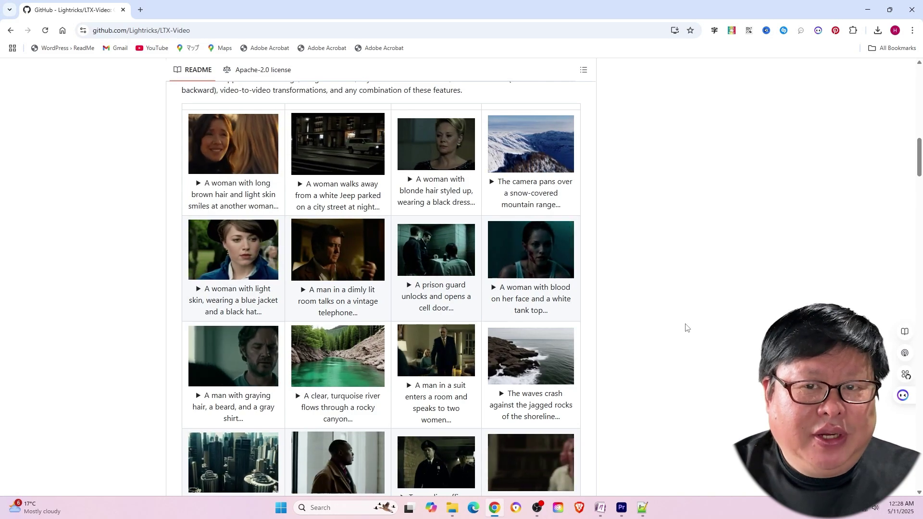
# - Highlight the News lines on 15x faster inference and the new 13B v0.9.7 model
pyautogui.scroll(-10, 686, 328)
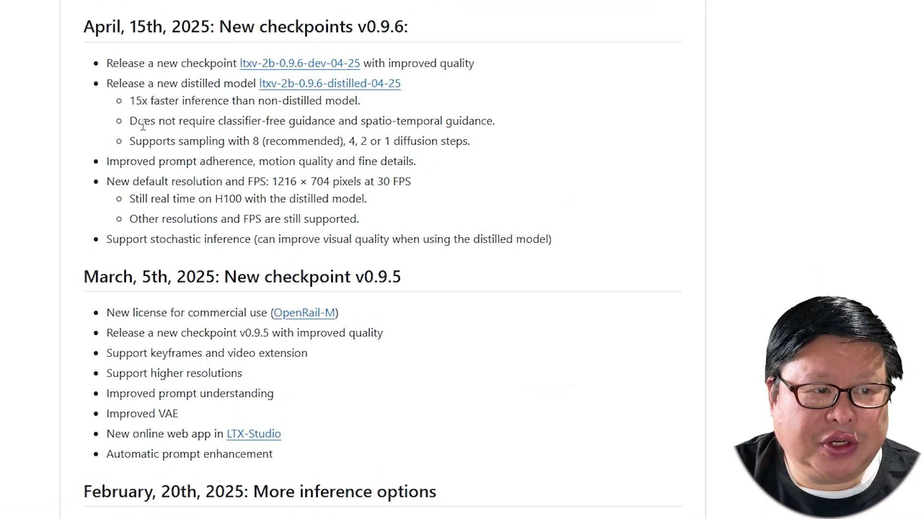
pyautogui.moveTo(133, 100); pyautogui.dragTo(363, 103)
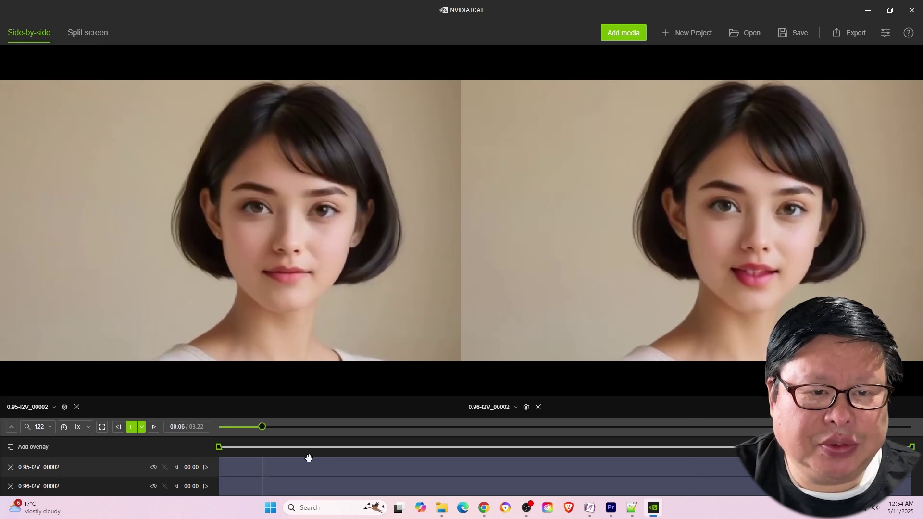
pyautogui.scroll(7, 351, 295)
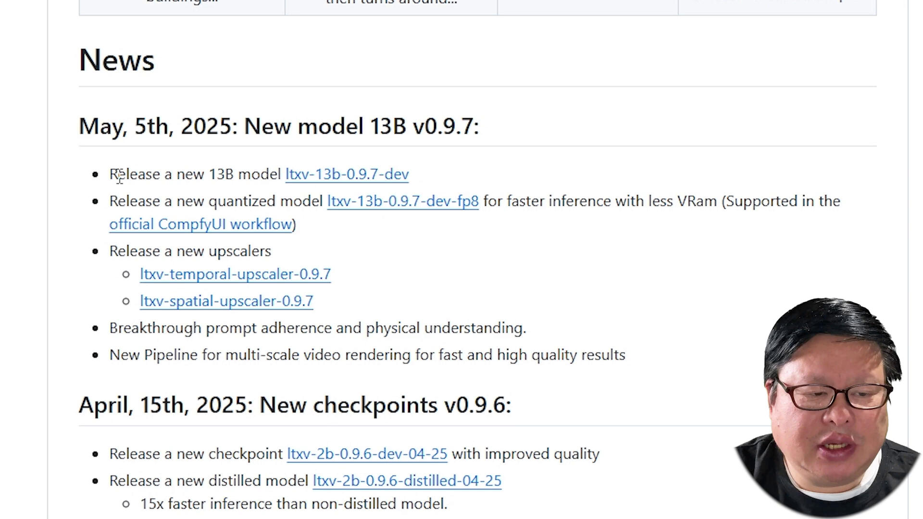
pyautogui.moveTo(115, 176); pyautogui.dragTo(287, 172)
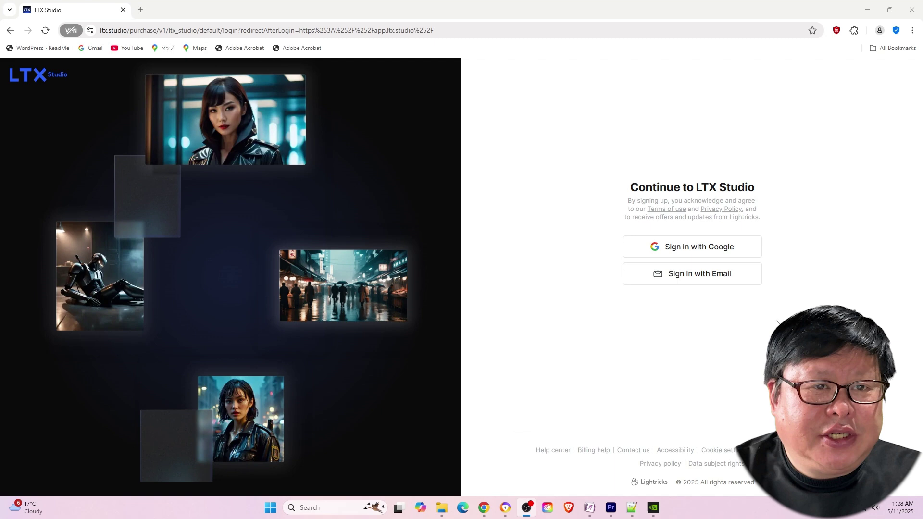
# - Sign in to LTX Studio with Google and set the Motion Generation video model to LTXV
pyautogui.click(706, 250)
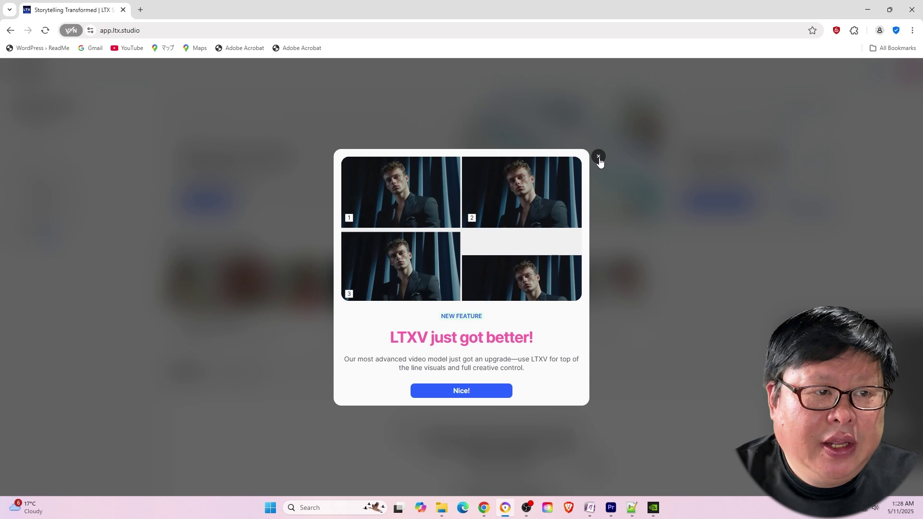
pyautogui.click(598, 157)
pyautogui.click(24, 237)
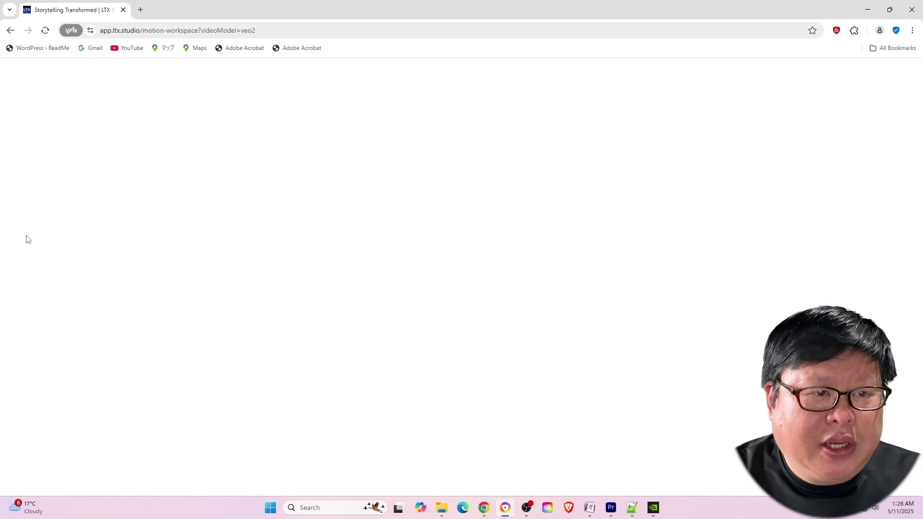
pyautogui.click(153, 164)
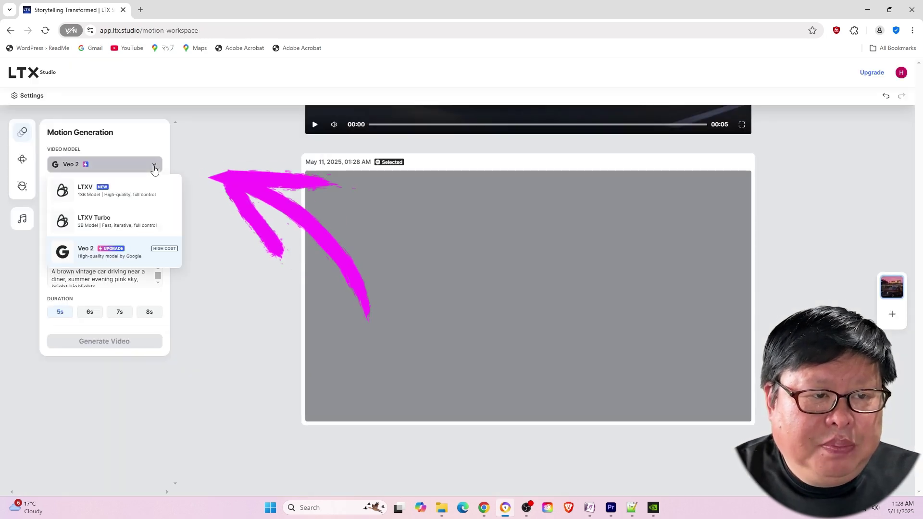
pyautogui.click(153, 182)
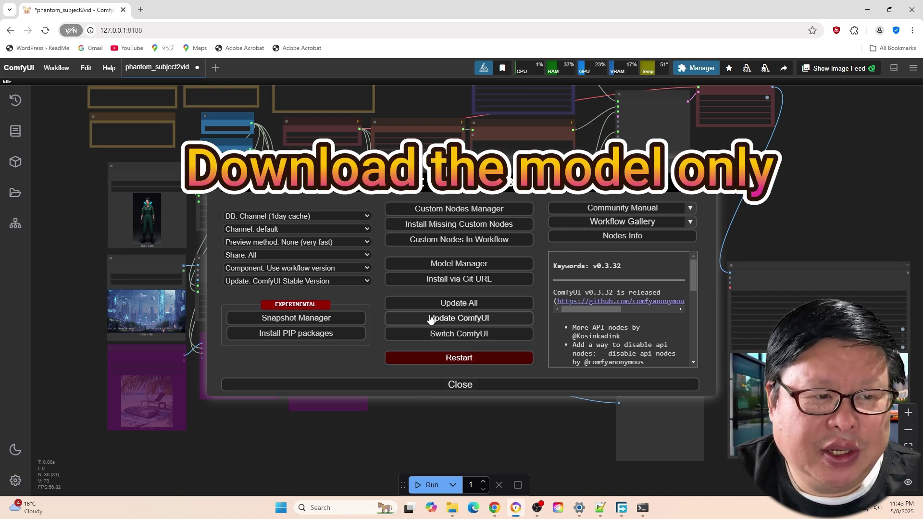
# - Start updating ComfyUI to its latest version from the Manager
pyautogui.click(462, 305)
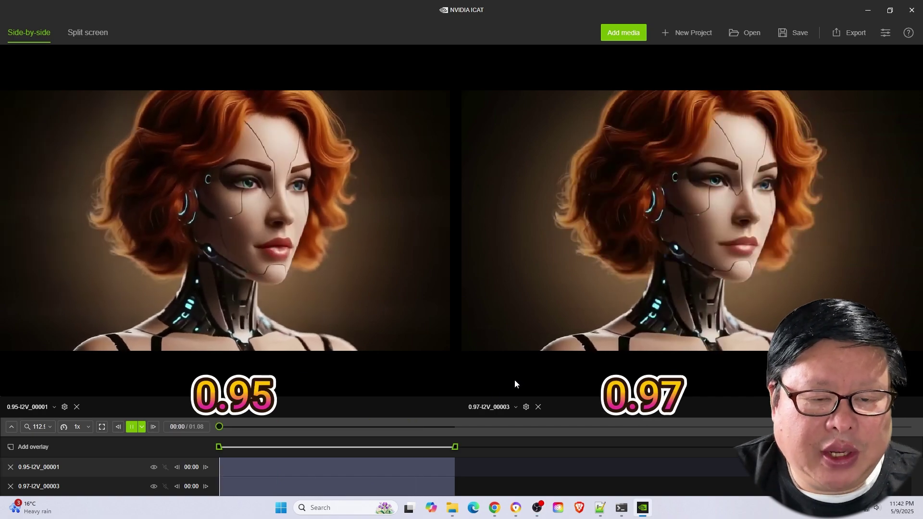
pyautogui.scroll(2, 510, 378)
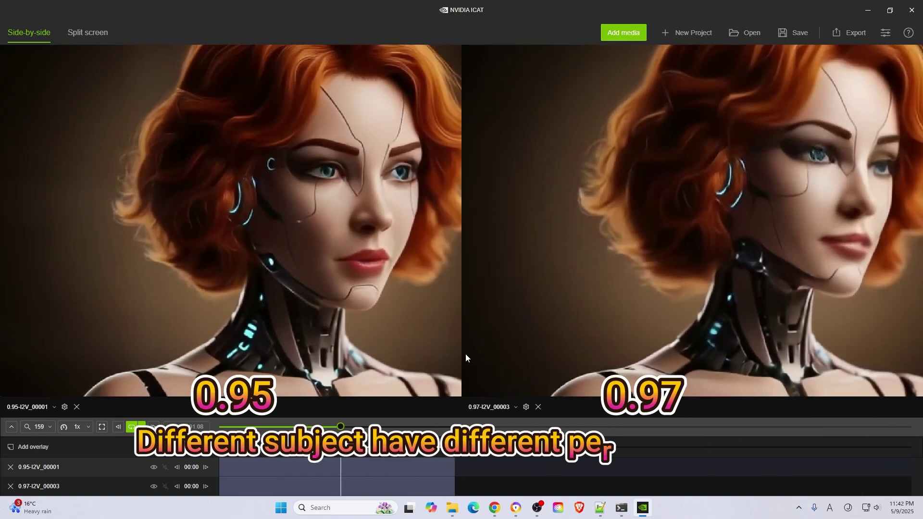
pyautogui.scroll(1, 472, 370)
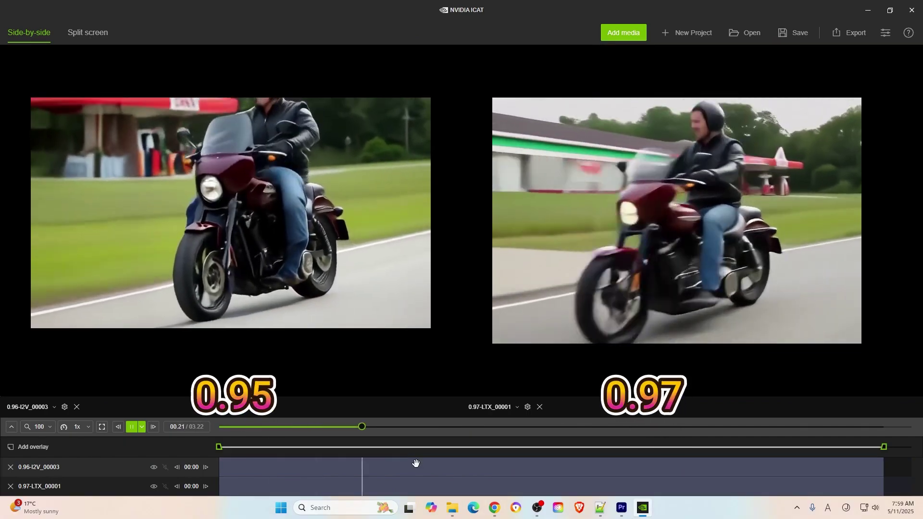
pyautogui.scroll(6, 414, 385)
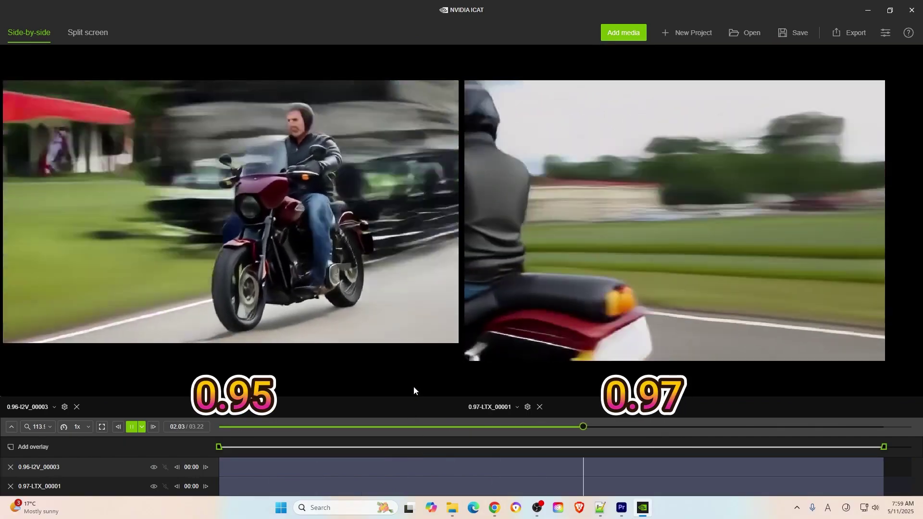
pyautogui.scroll(-1, 413, 385)
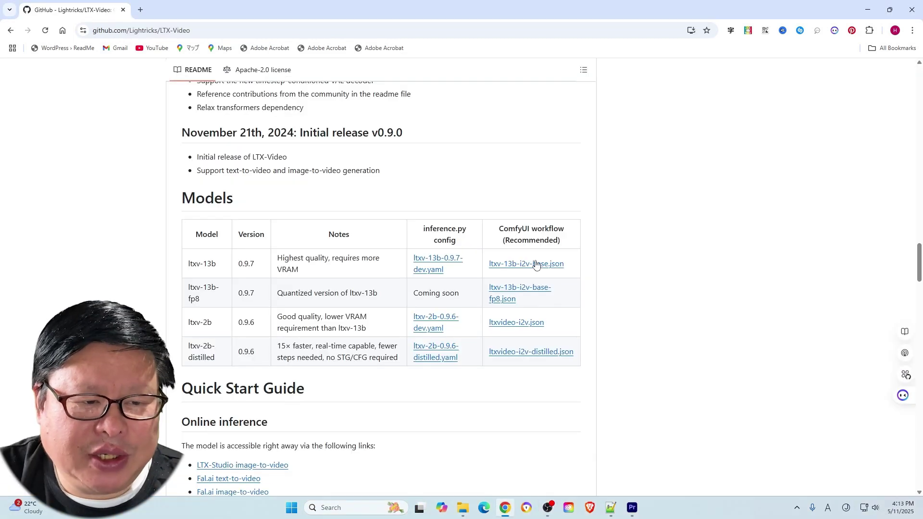
# - Open the ltxv-13b-i2v-base.json workflow link in a new tab and switch to it
pyautogui.rightClick(558, 269)
pyautogui.click(591, 277)
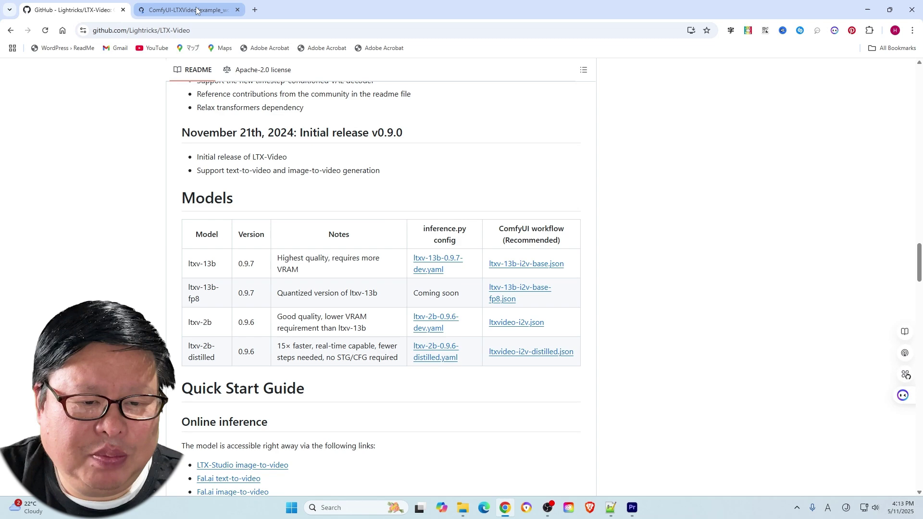
pyautogui.click(187, 10)
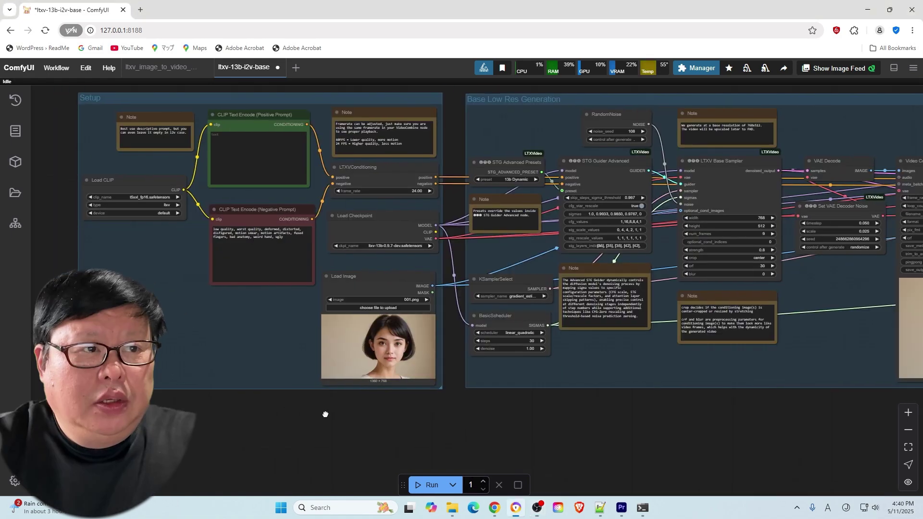
# - Bring the loader nodes into view and list the checkpoints for Load Checkpoint's ckpt_name
pyautogui.scroll(5, 410, 416)
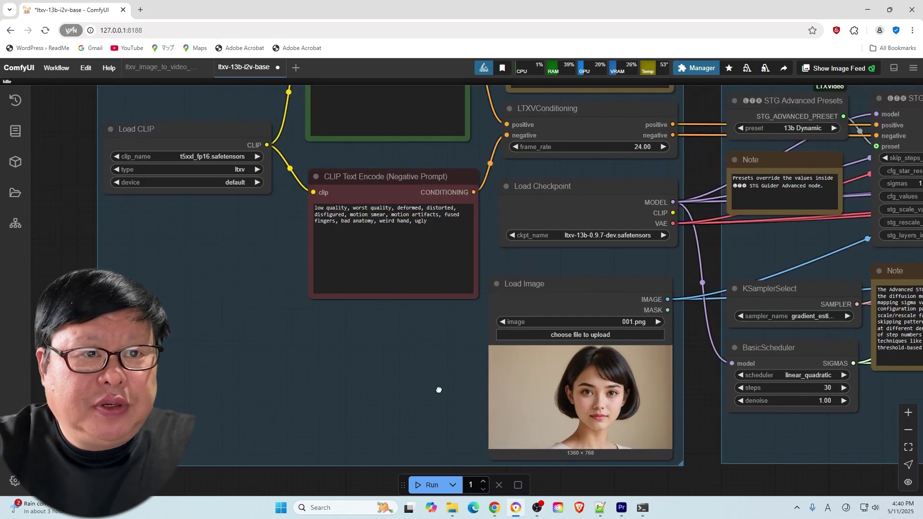
pyautogui.moveTo(438, 389); pyautogui.dragTo(319, 381)
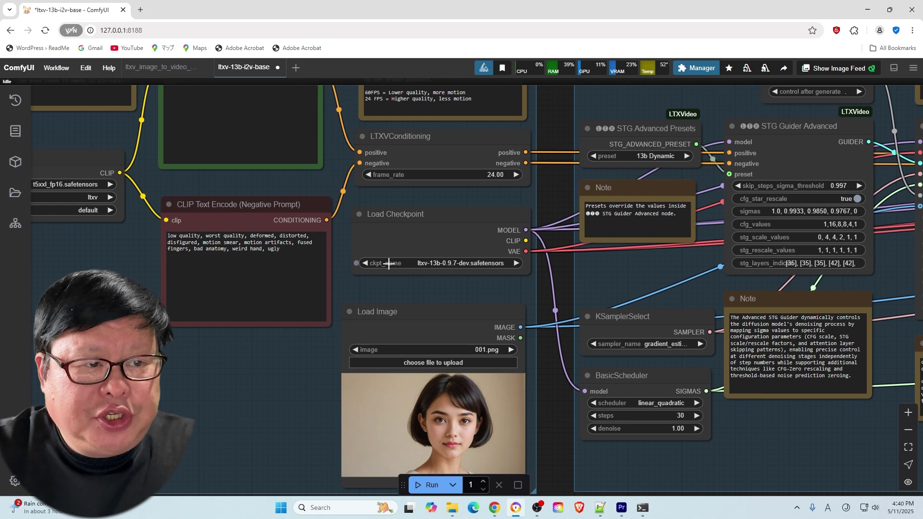
pyautogui.click(381, 263)
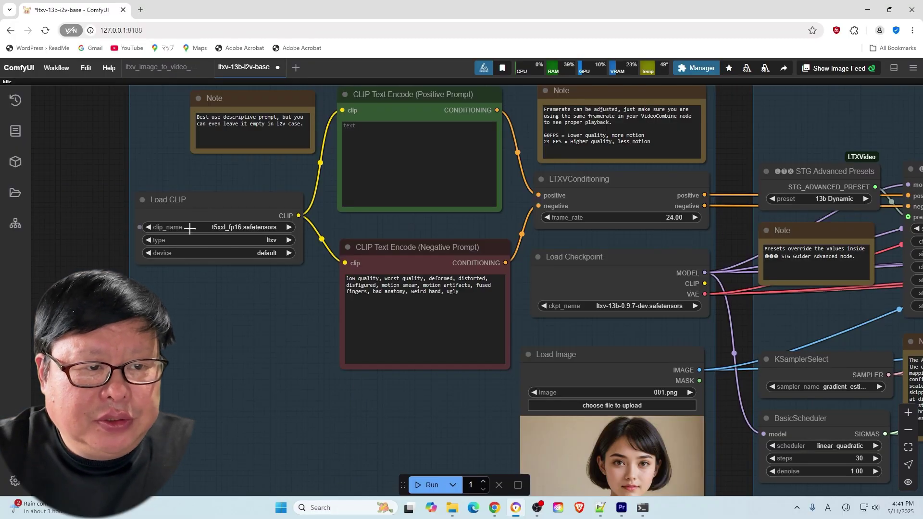
# - Set Load CLIP to t5xxl_fp16.safetensors with CLIP type ltxv
pyautogui.click(189, 228)
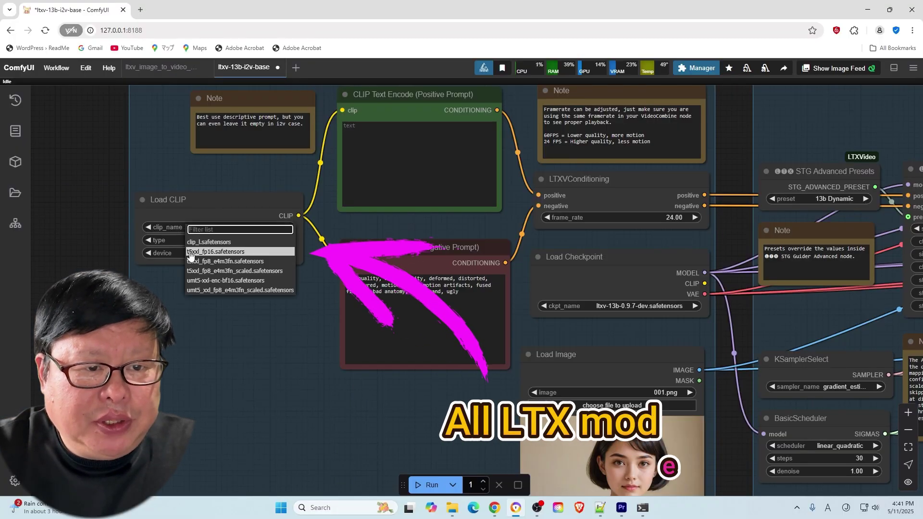
pyautogui.click(268, 252)
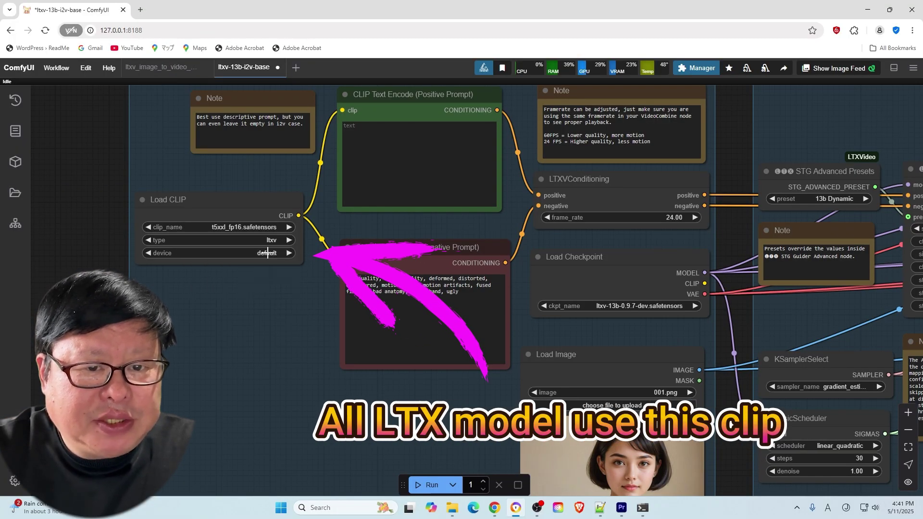
pyautogui.click(220, 241)
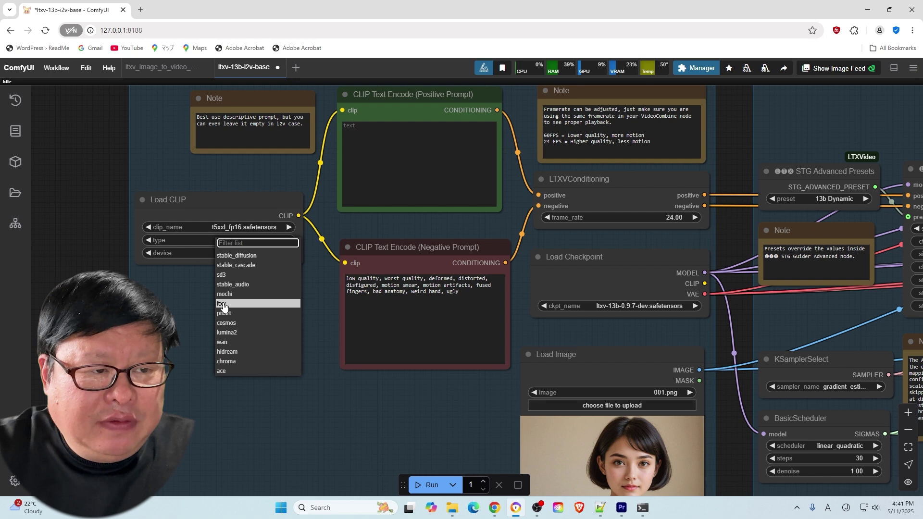
pyautogui.click(250, 304)
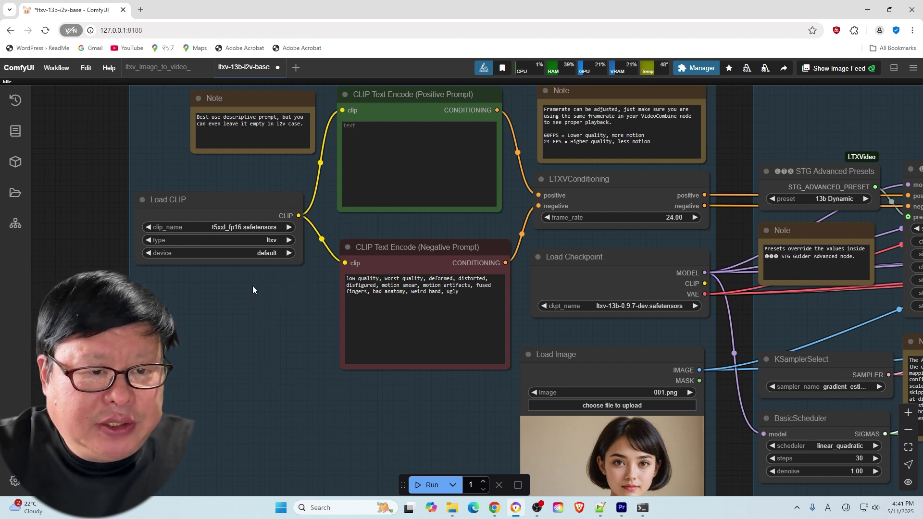
pyautogui.hscroll(10, 533, 309)
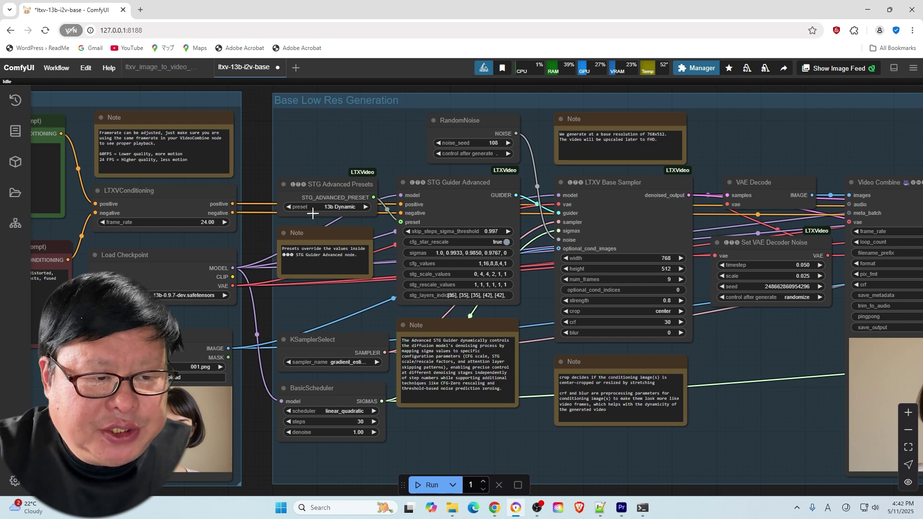
pyautogui.scroll(4, 313, 212)
pyautogui.scroll(2, 313, 212)
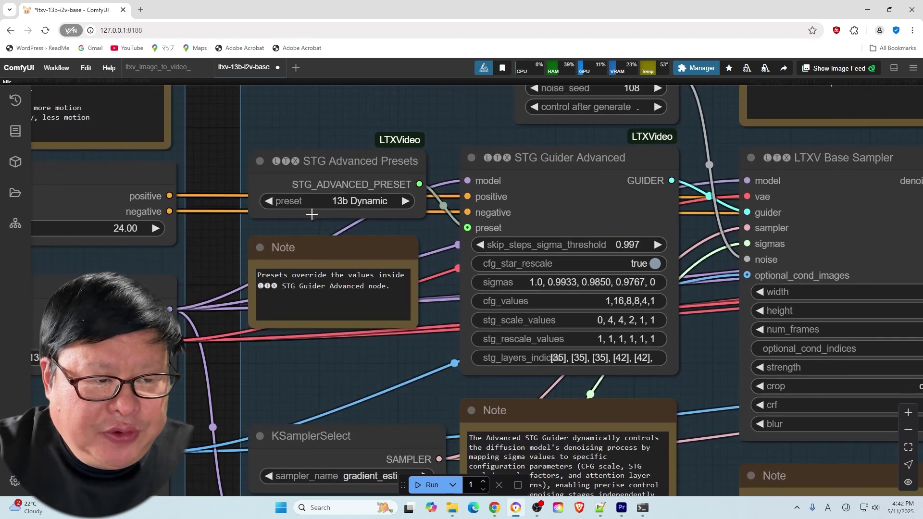
pyautogui.click(298, 202)
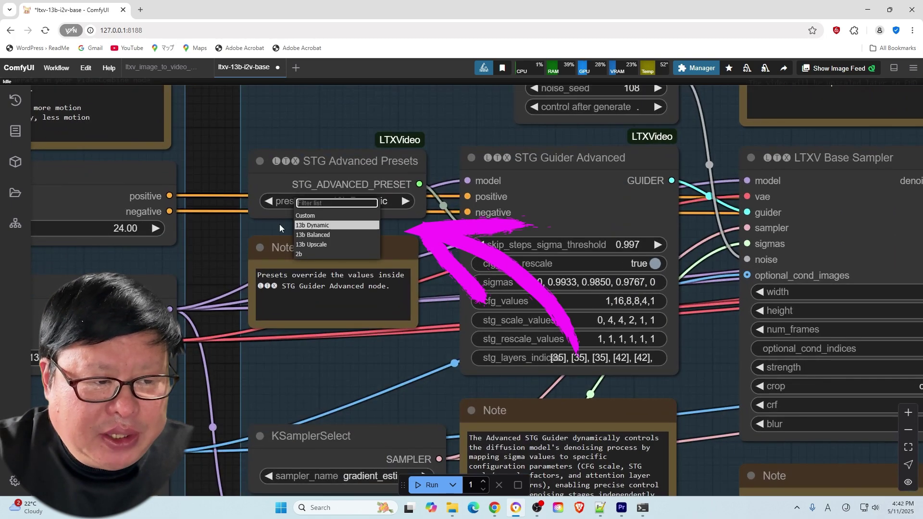
pyautogui.scroll(3, 279, 224)
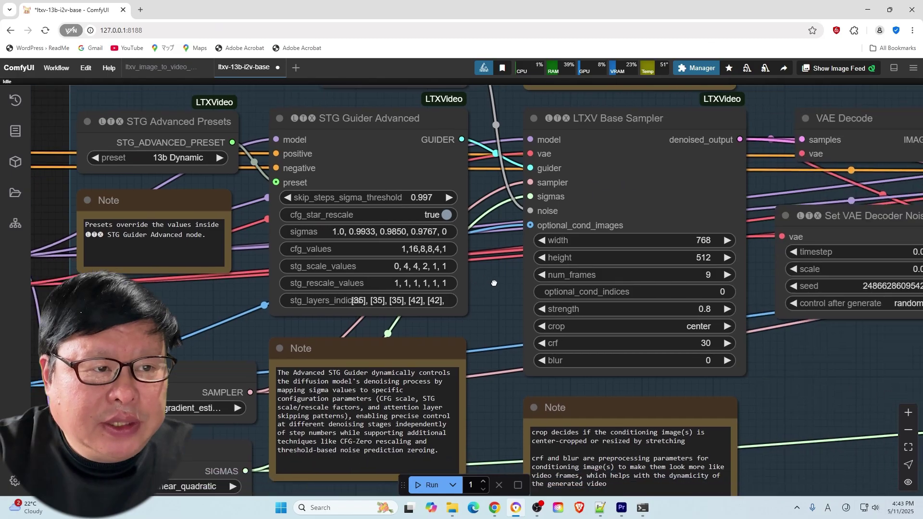
pyautogui.moveTo(515, 283); pyautogui.dragTo(481, 263)
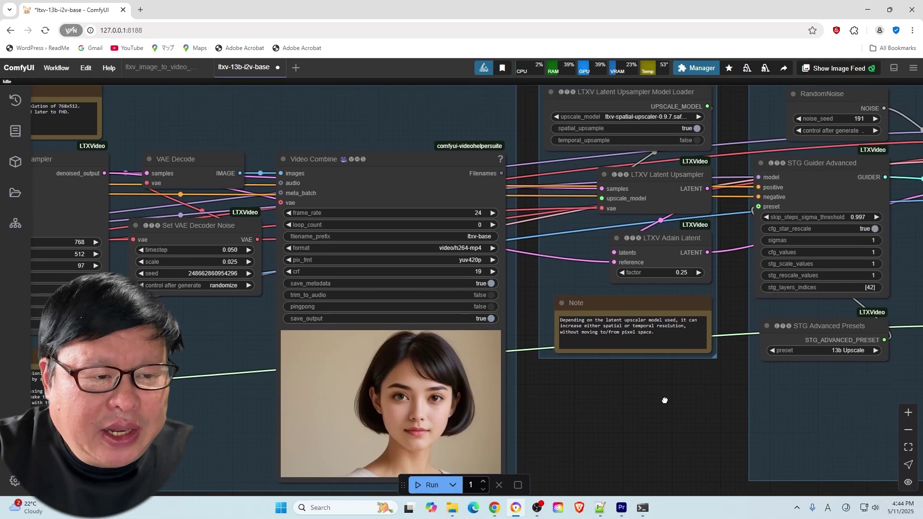
pyautogui.scroll(5, 651, 415)
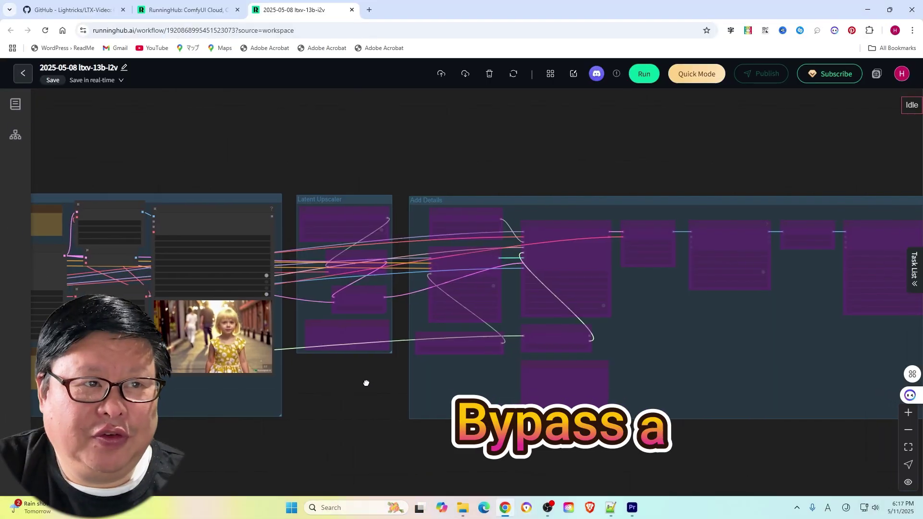
# - Browse earlier runs in the Task List, then set LTXQ8Patch use_fp8_attention to true
pyautogui.moveTo(366, 381); pyautogui.dragTo(277, 370)
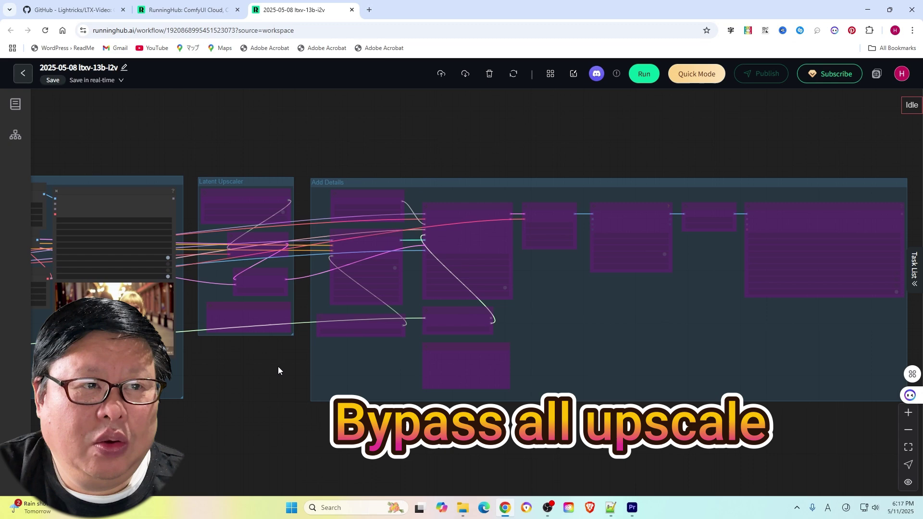
pyautogui.scroll(-1, 278, 370)
pyautogui.click(914, 285)
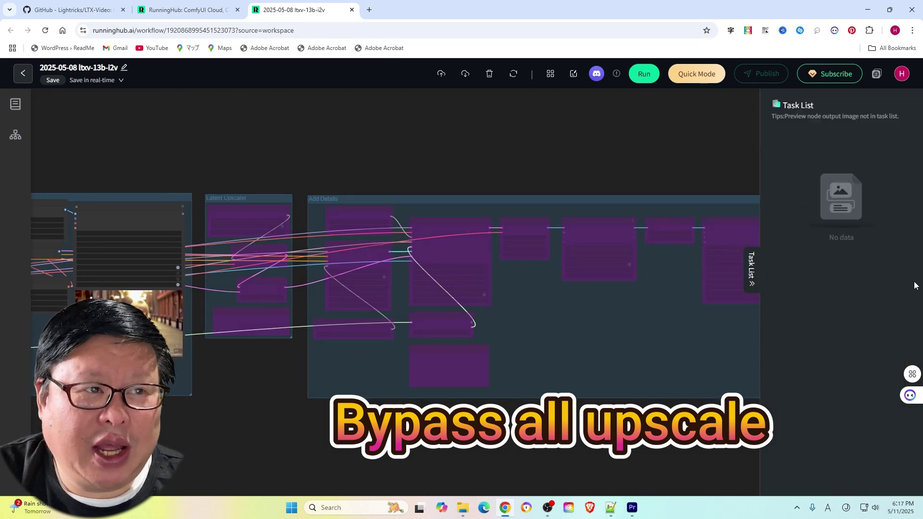
pyautogui.scroll(-1, 815, 381)
pyautogui.scroll(-2, 815, 382)
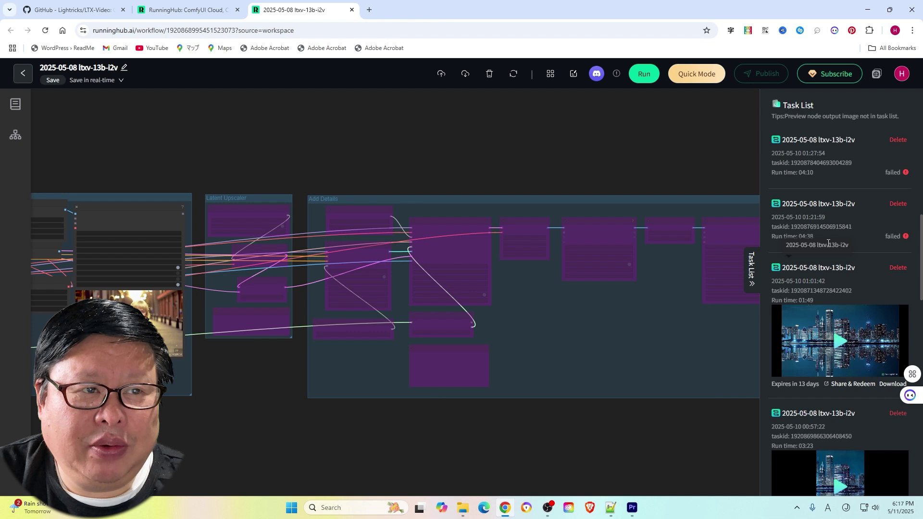
pyautogui.scroll(1, 852, 354)
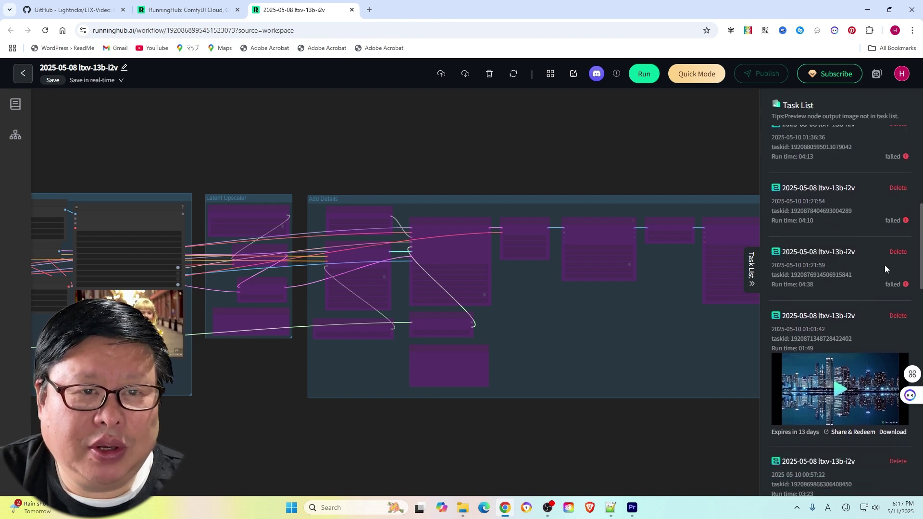
pyautogui.scroll(1, 879, 269)
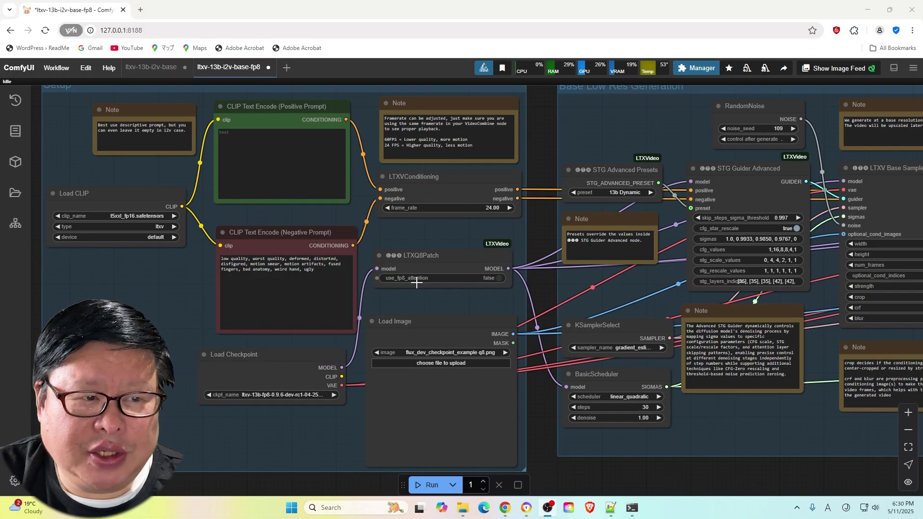
pyautogui.click(416, 283)
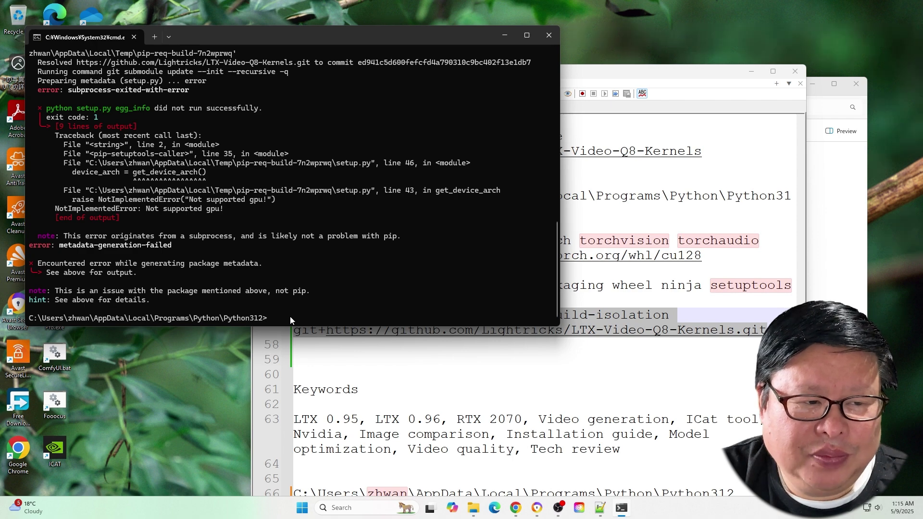
# - Scroll back through the command prompt output to read the 'Not supported gpu!' pip error
pyautogui.scroll(1, 290, 316)
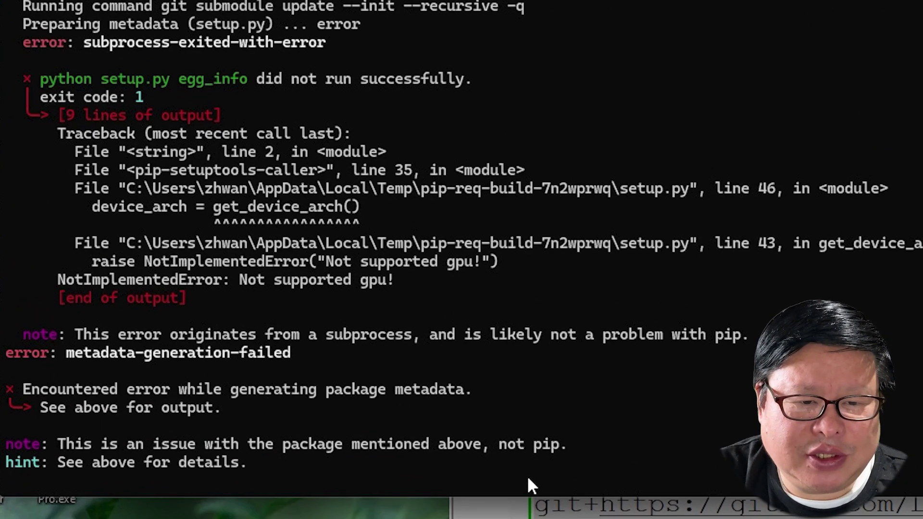